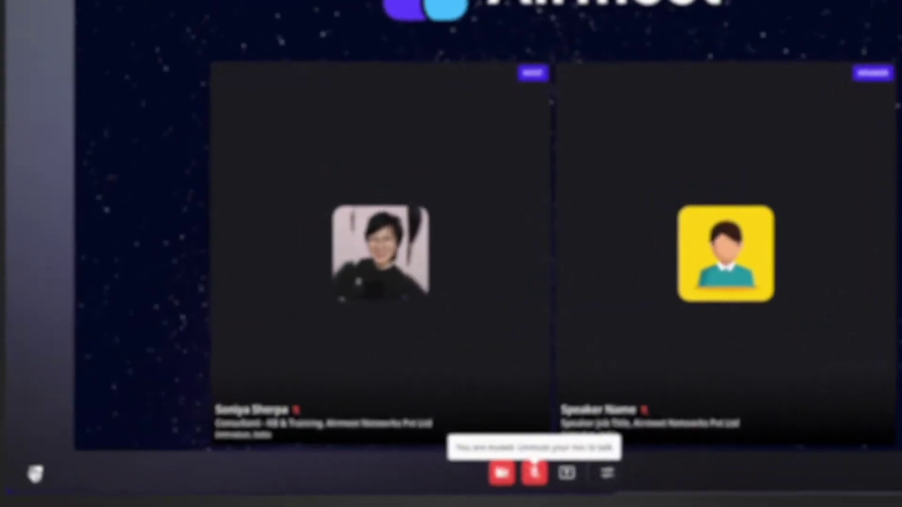
# Unmute your microphone and preview the Present to audience options without sharing anything.
pyautogui.click(20, 465)
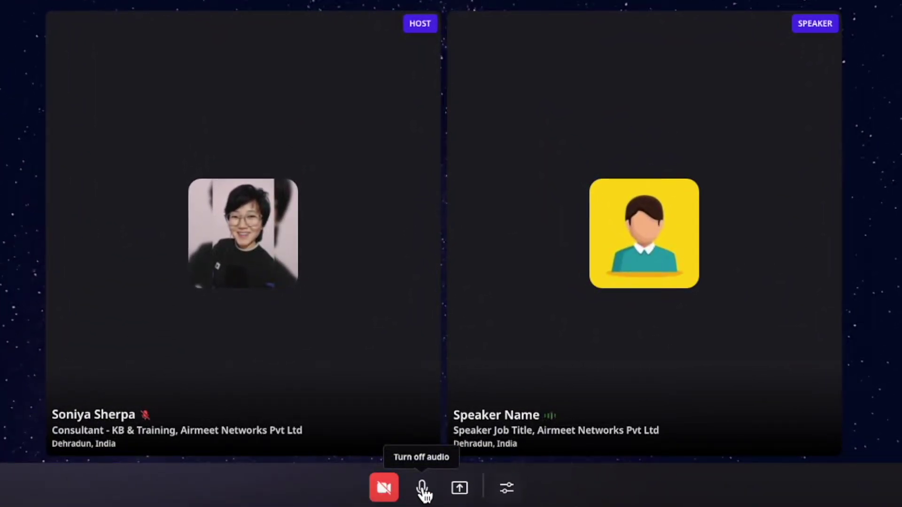
pyautogui.click(469, 496)
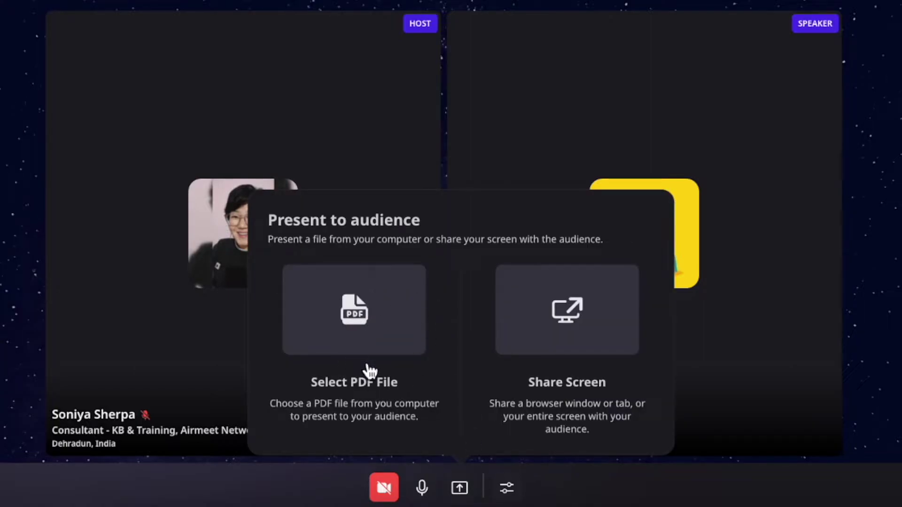
pyautogui.click(795, 338)
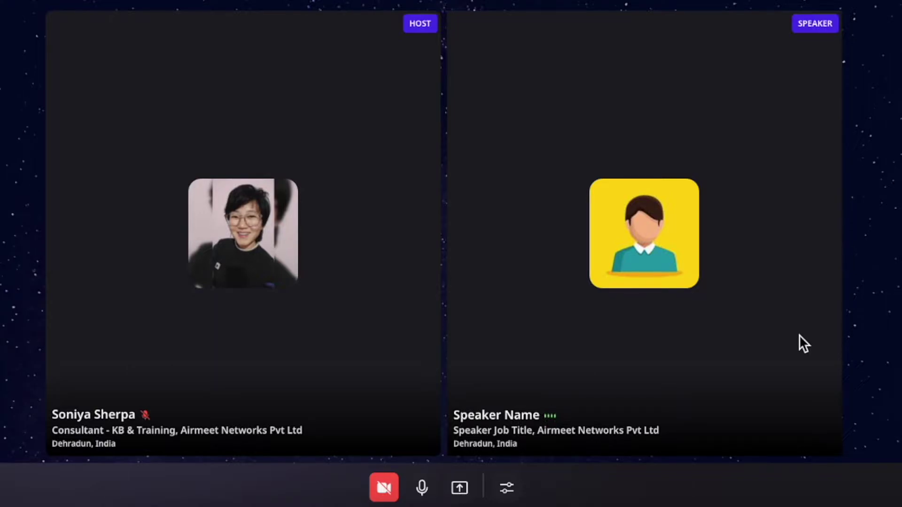
# Keep the Krisp camera and, after trying temple and white room, use the birthday party background.
pyautogui.click(507, 488)
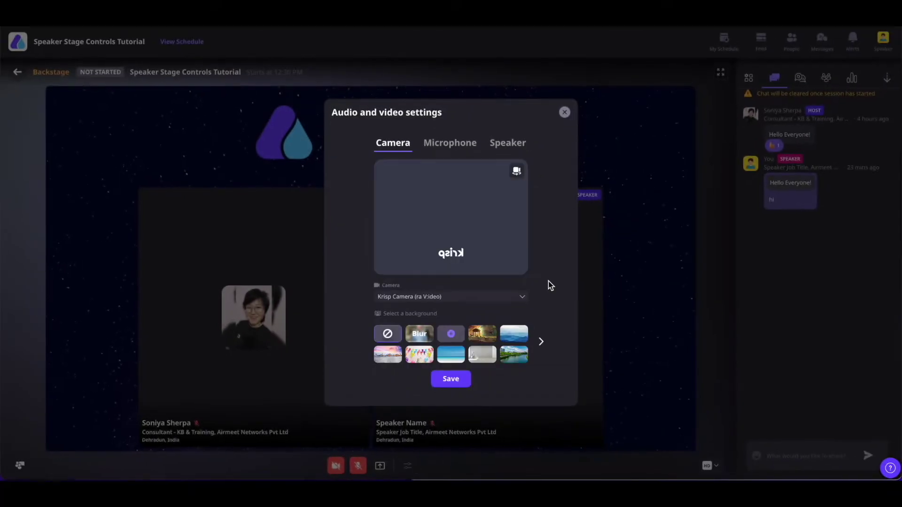
pyautogui.click(524, 297)
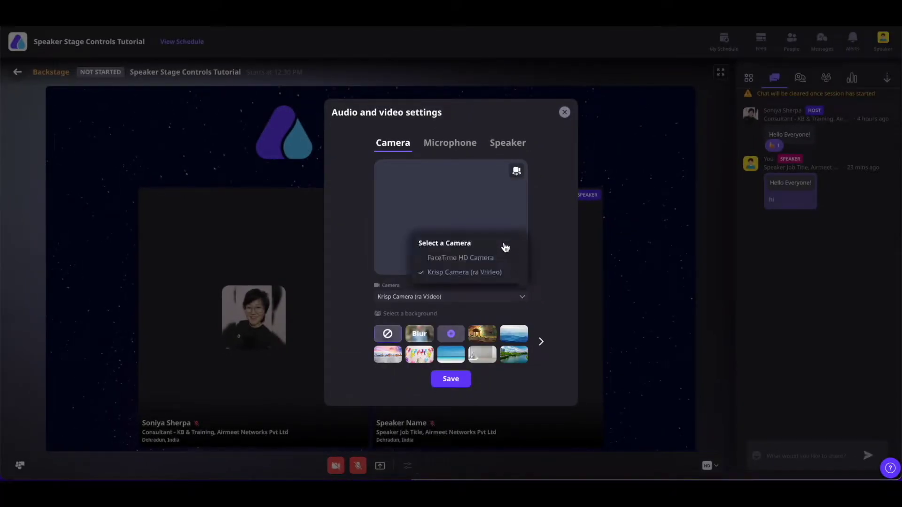
pyautogui.click(560, 280)
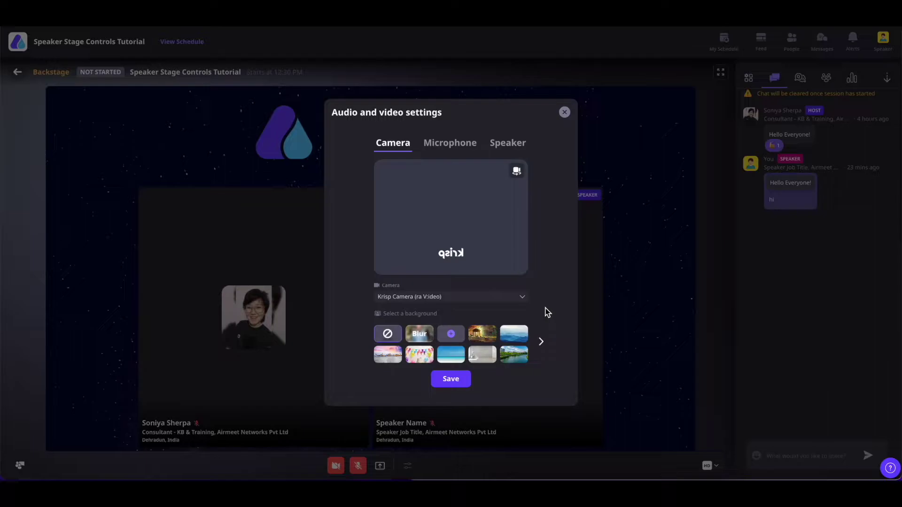
pyautogui.click(488, 338)
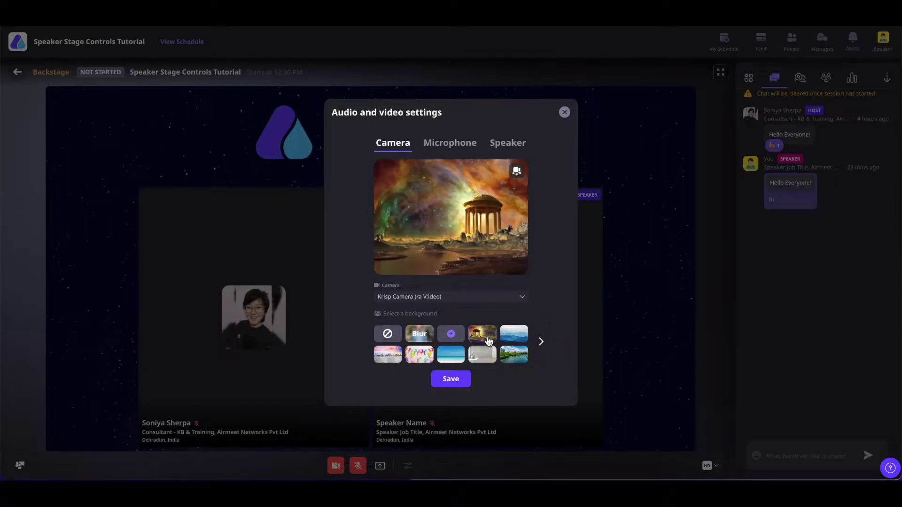
pyautogui.click(488, 356)
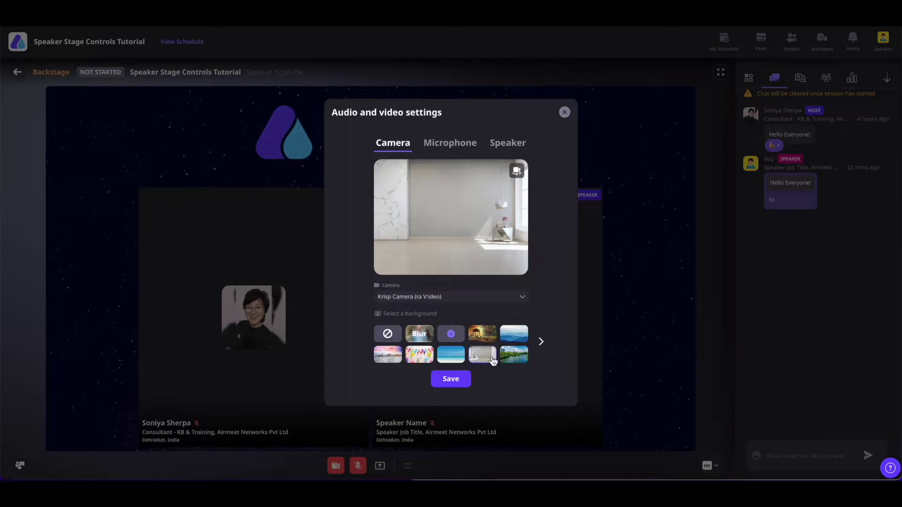
pyautogui.click(393, 338)
pyautogui.click(417, 359)
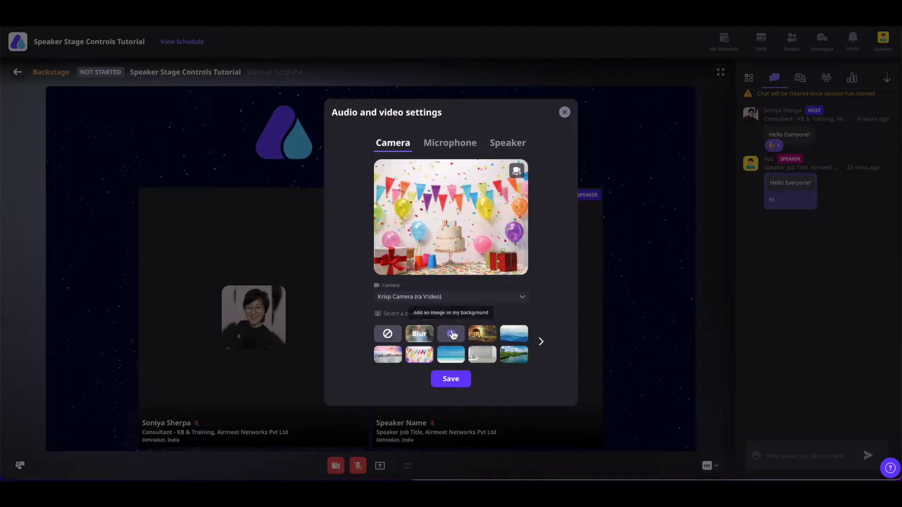
# Keep the Default microphone and default headphones output, then save the audio and video settings.
pyautogui.click(452, 144)
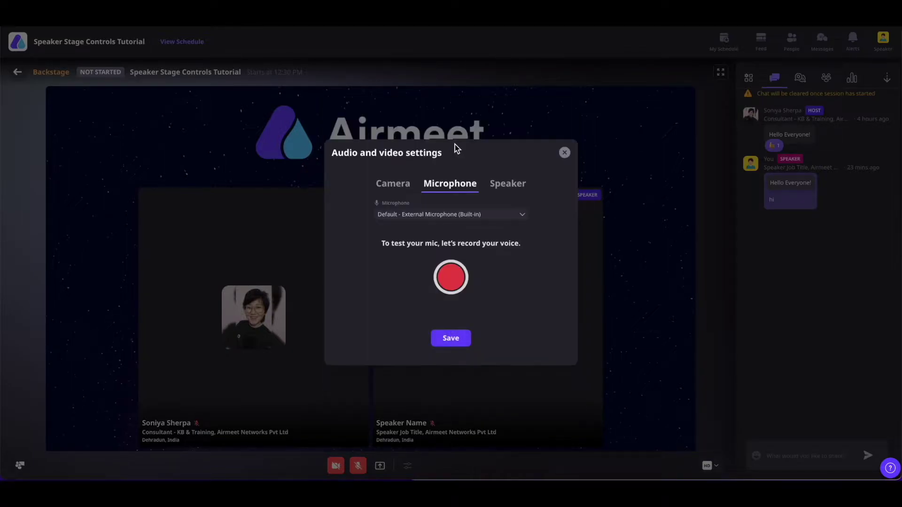
pyautogui.click(523, 220)
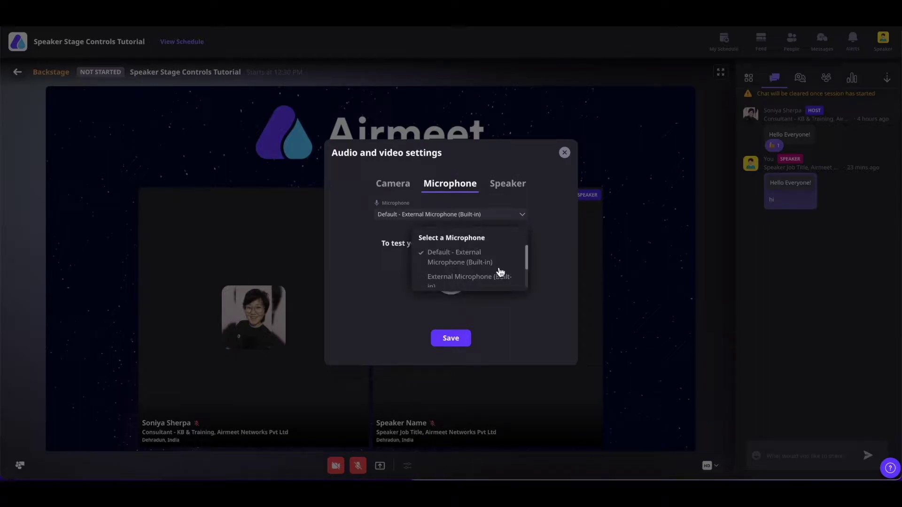
pyautogui.click(515, 311)
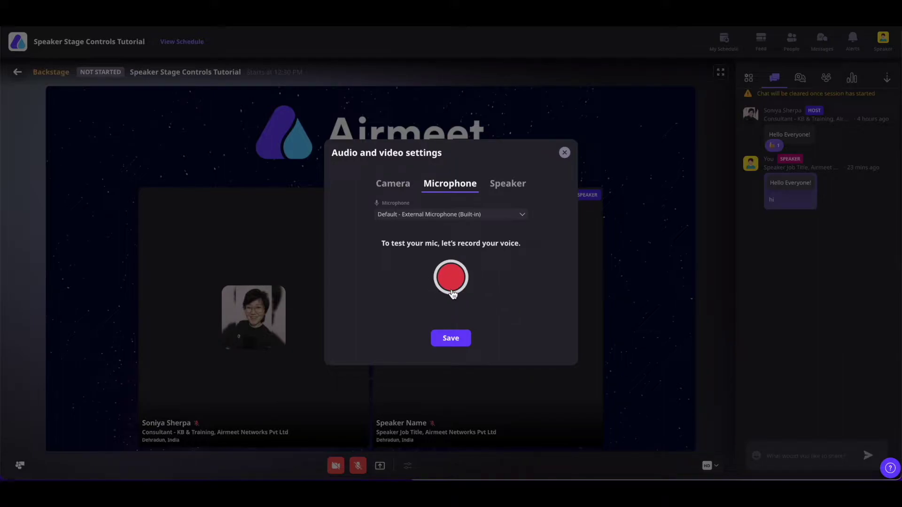
pyautogui.click(507, 194)
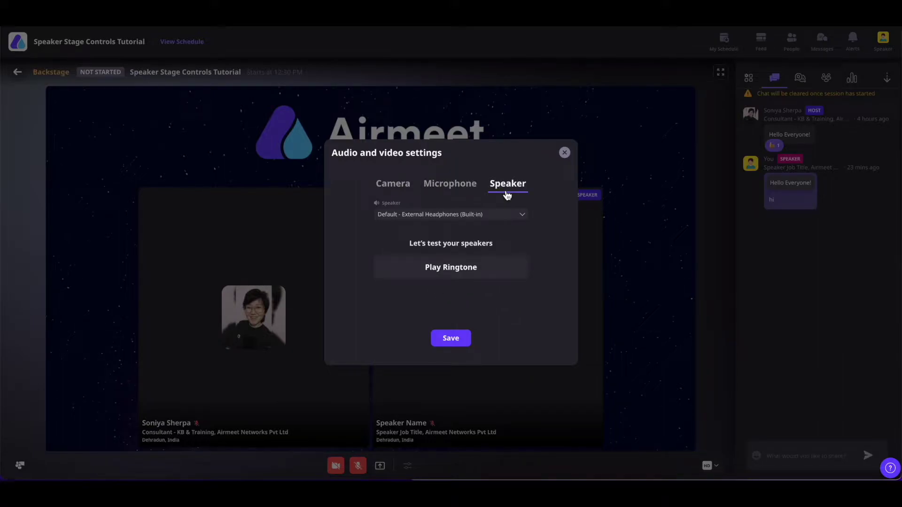
pyautogui.click(520, 215)
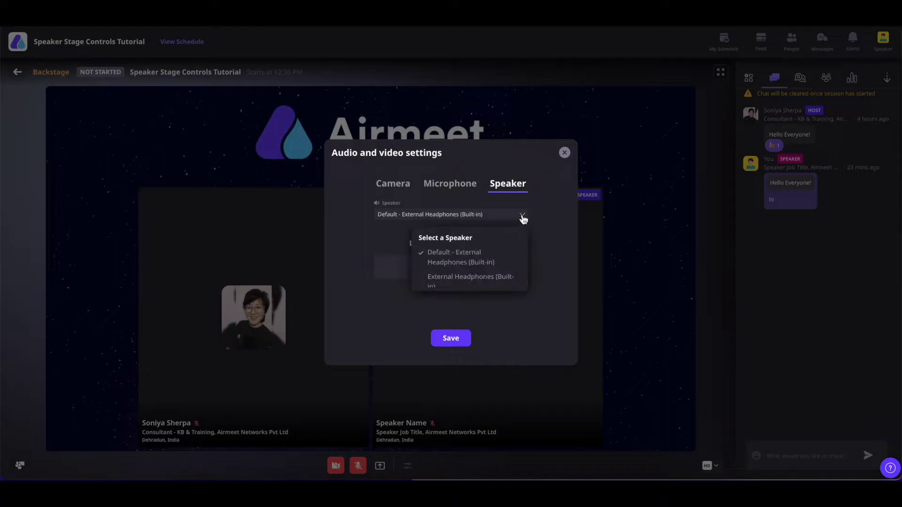
pyautogui.click(543, 231)
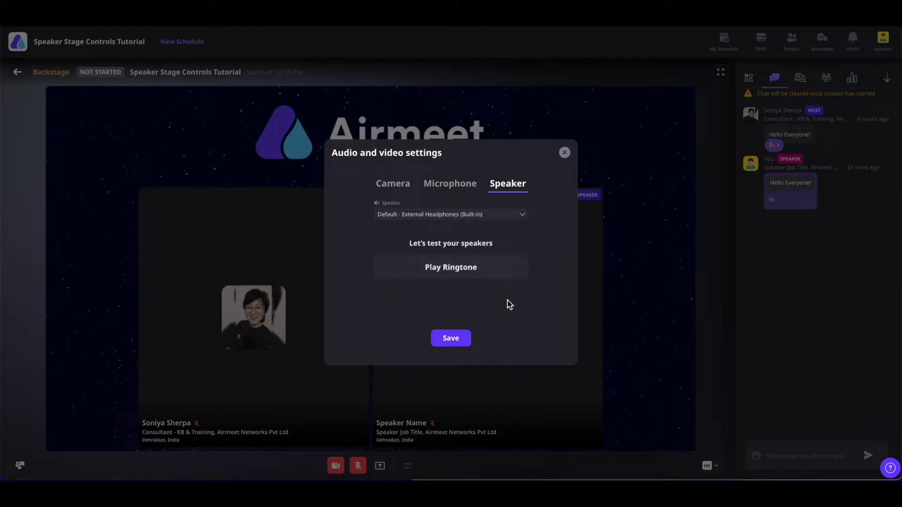
pyautogui.click(463, 342)
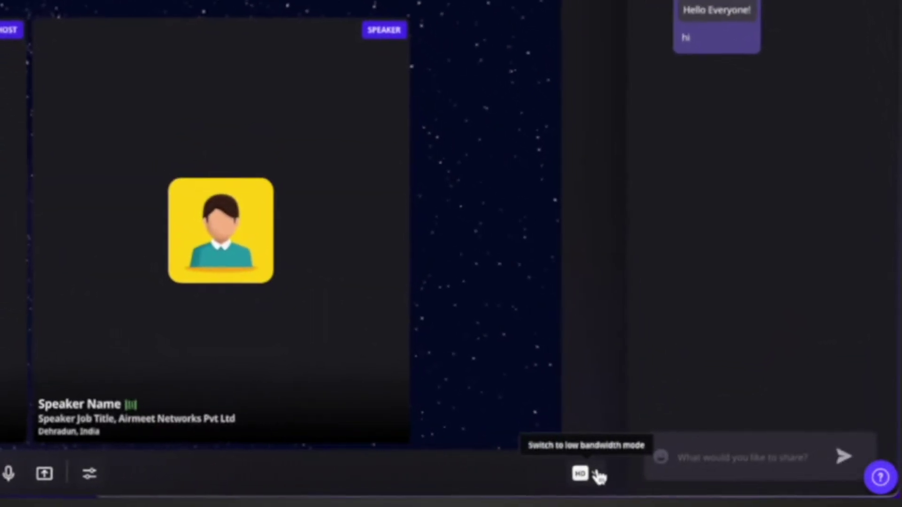
pyautogui.click(716, 465)
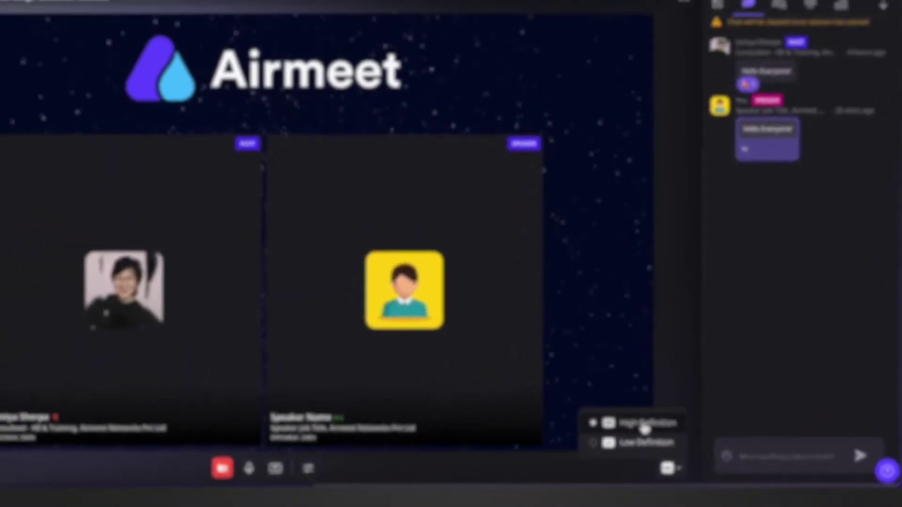
pyautogui.click(533, 416)
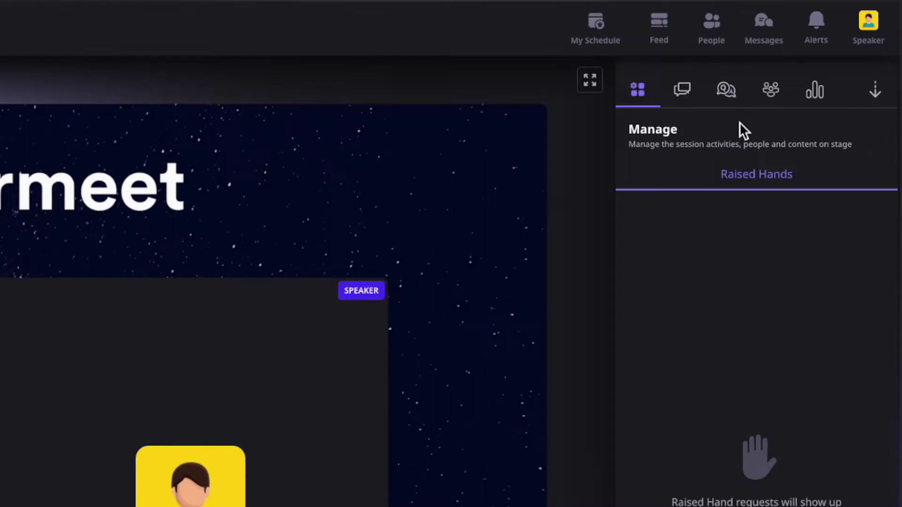
pyautogui.click(685, 92)
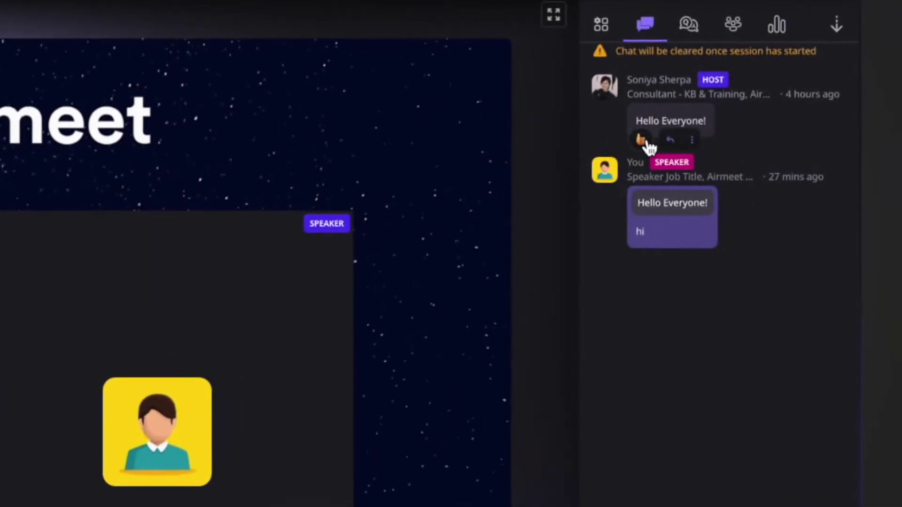
# Thumbs-up and reply 'hello' to the host's Hello Everyone! message, then switch to Q&A.
pyautogui.click(775, 147)
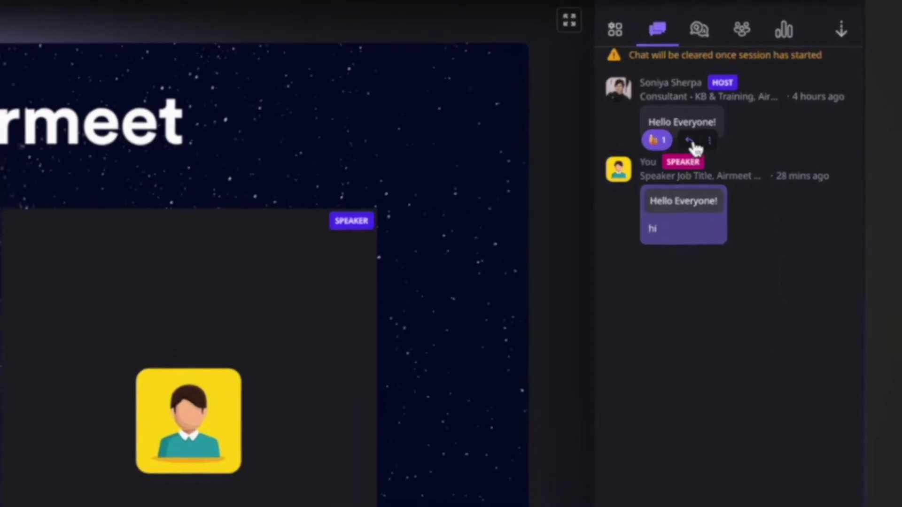
pyautogui.click(689, 141)
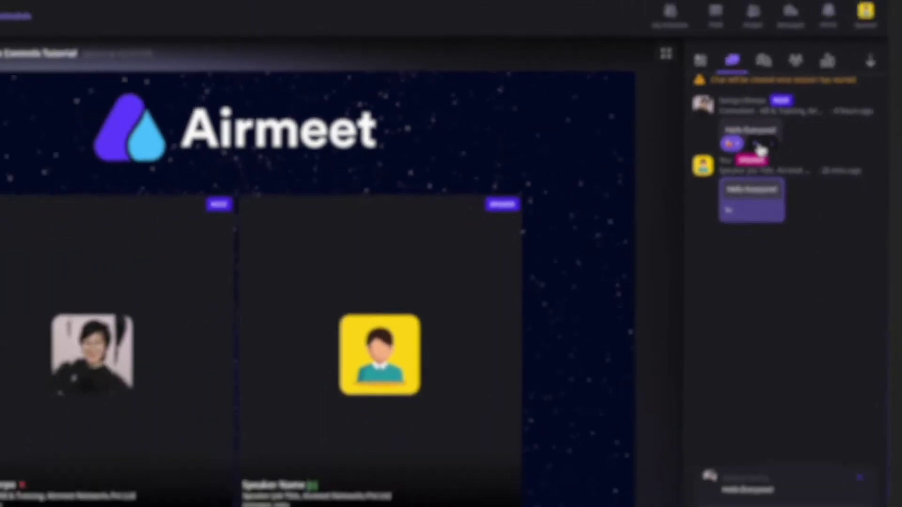
pyautogui.write('hello')
pyautogui.press('Return')
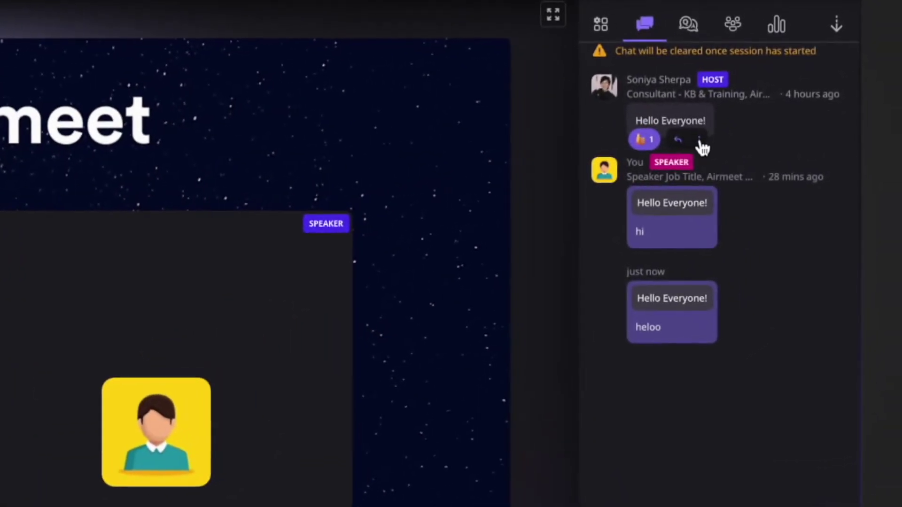
pyautogui.click(806, 145)
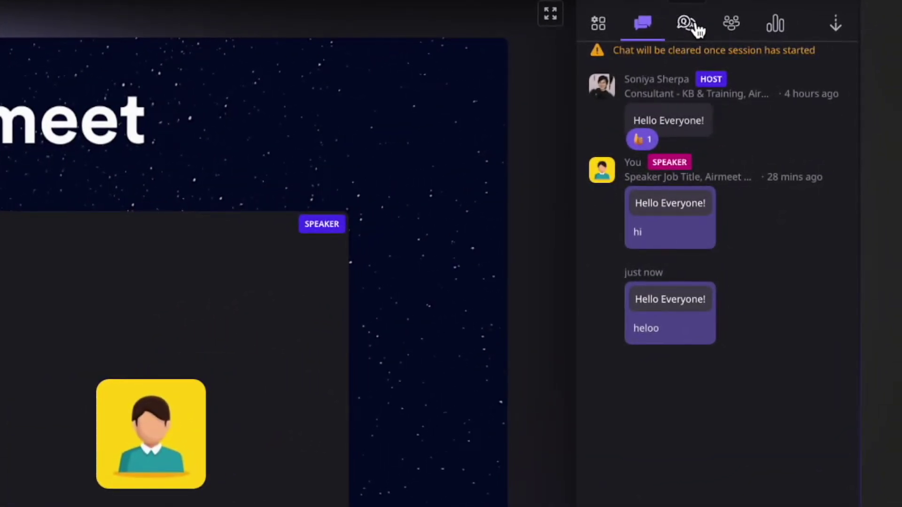
pyautogui.click(804, 79)
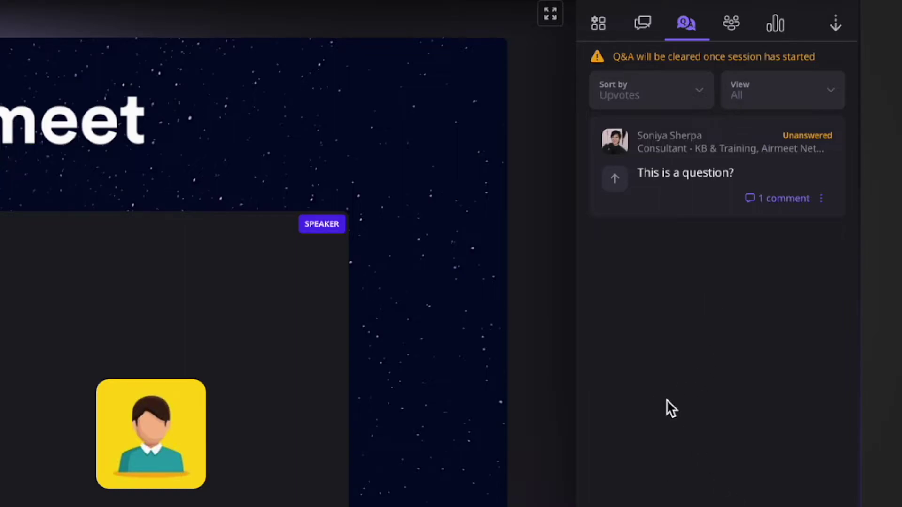
# Upvote 'This is a question?', review its comment thread, then show the session's People list.
pyautogui.click(619, 195)
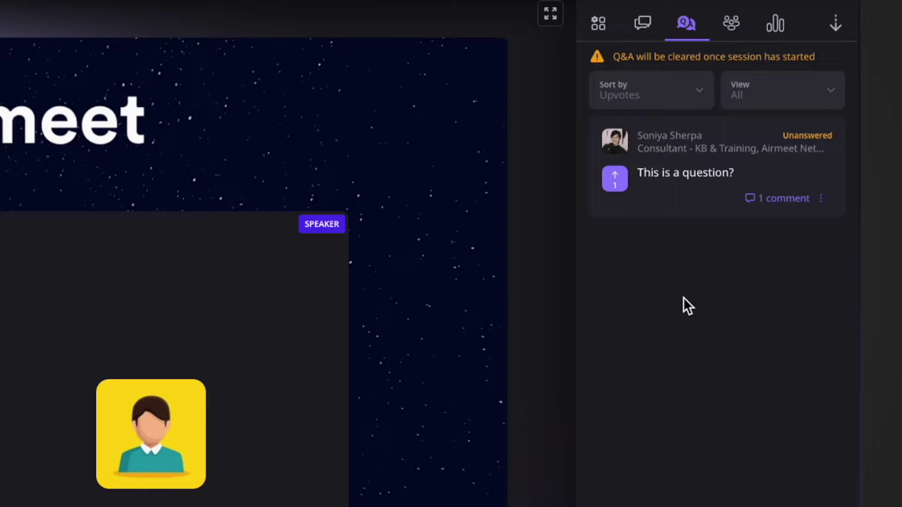
pyautogui.click(786, 200)
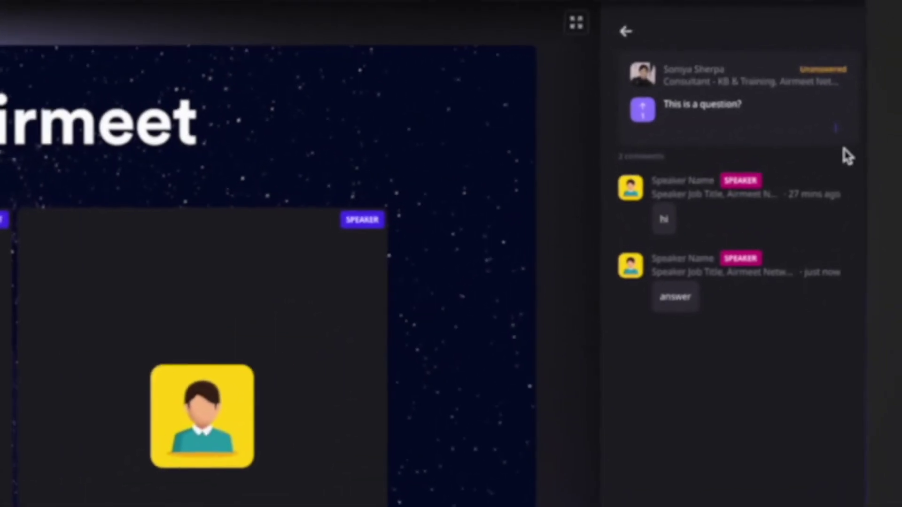
pyautogui.click(836, 127)
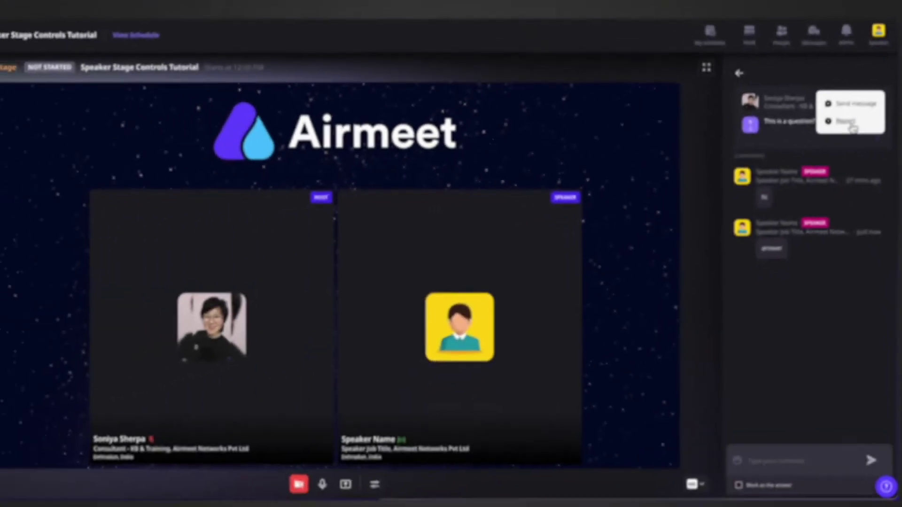
pyautogui.click(815, 88)
pyautogui.click(826, 77)
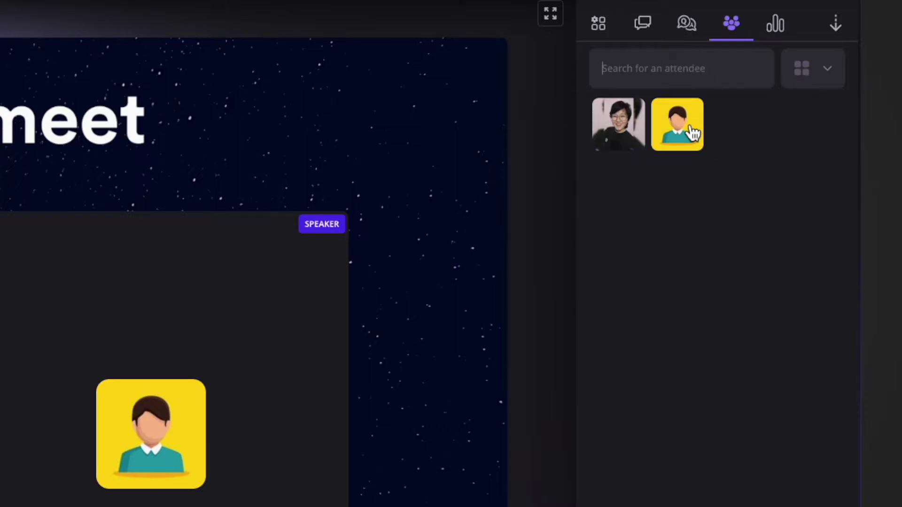
# Switch the attendee panel to List View, then go to the session's Polls.
pyautogui.click(827, 70)
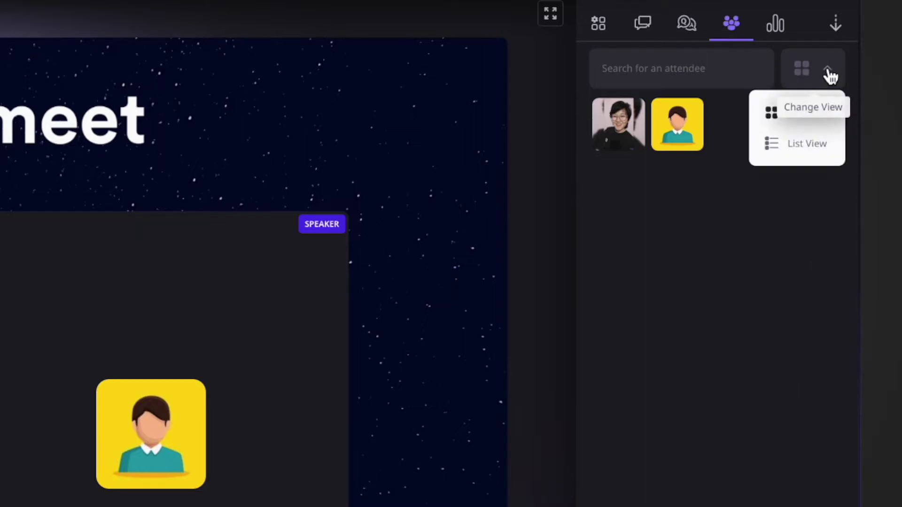
pyautogui.click(807, 148)
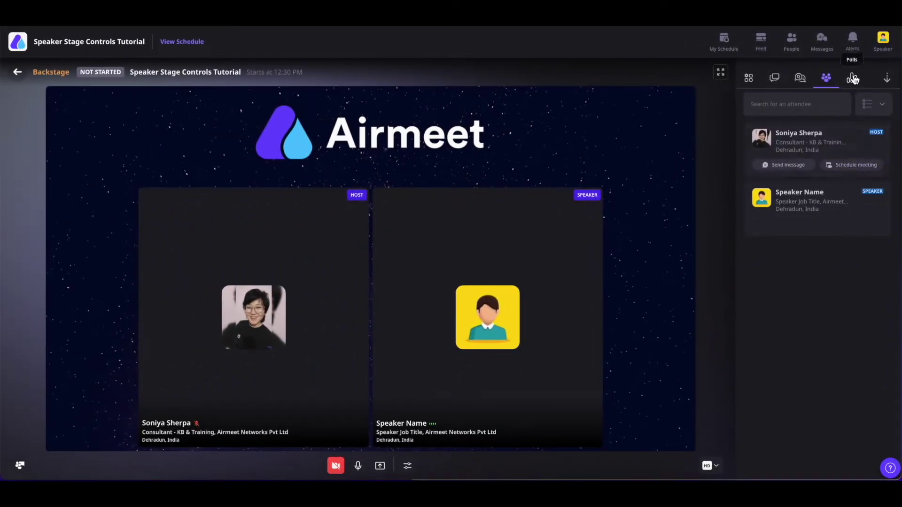
pyautogui.click(799, 40)
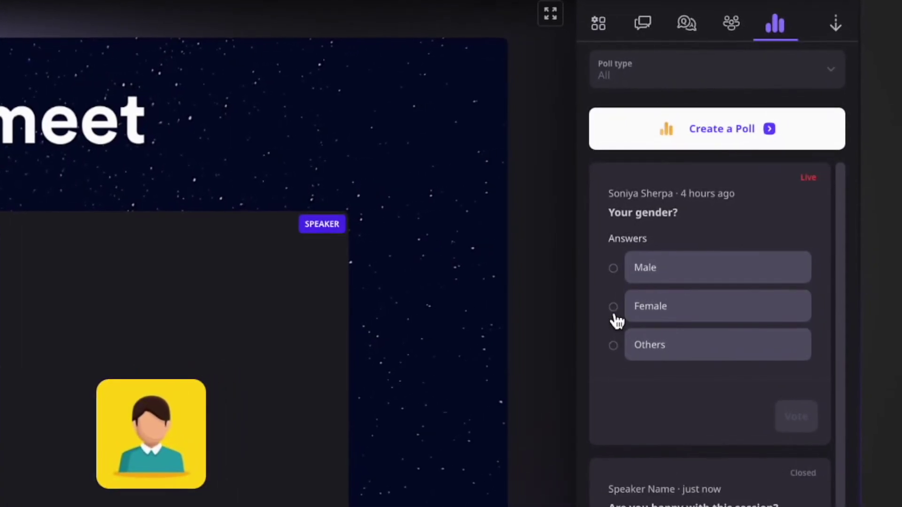
# Vote Female in the gender poll and begin creating the poll 'Orange is a color or a fruit?'.
pyautogui.click(613, 308)
pyautogui.click(796, 423)
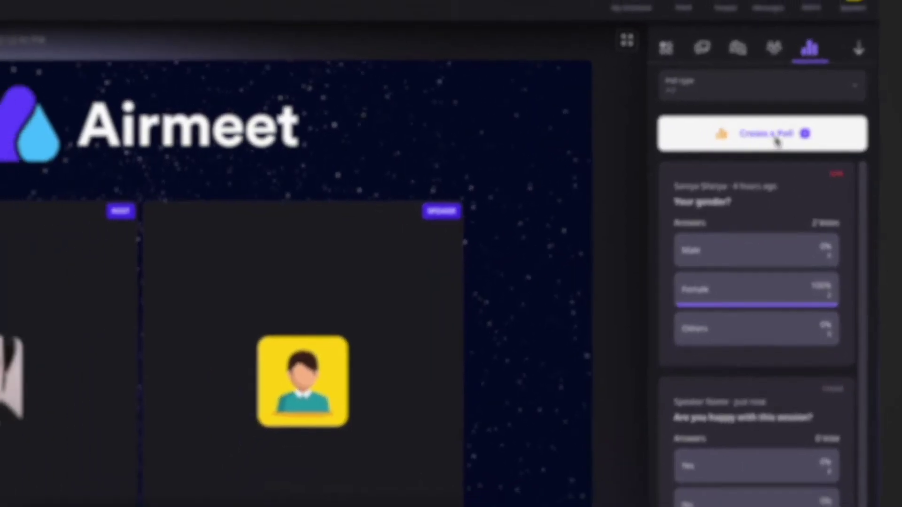
pyautogui.click(733, 129)
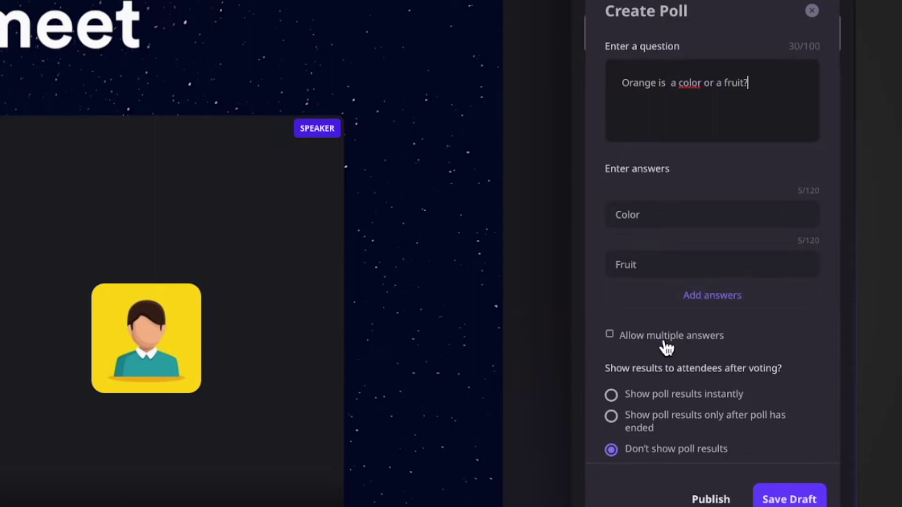
# Leave 'Allow multiple answers' off, publish the orange poll, and show it on stage.
pyautogui.click(611, 336)
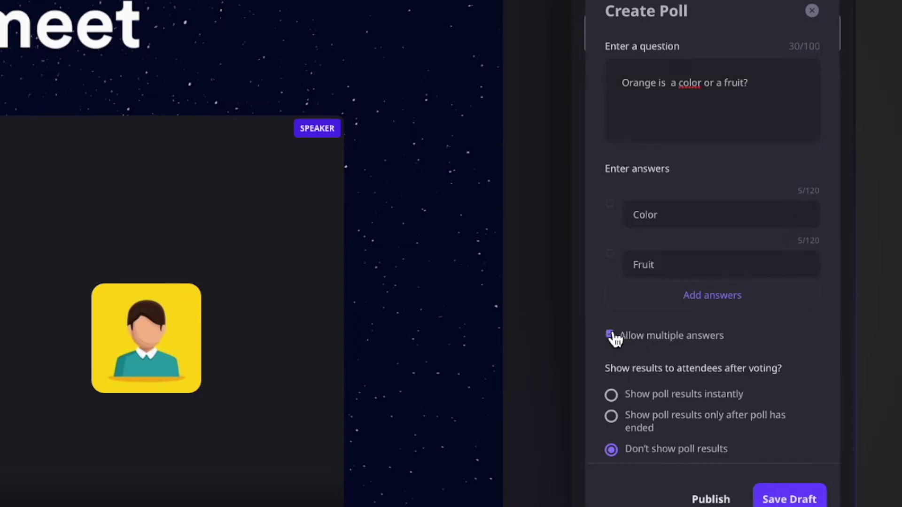
pyautogui.click(611, 335)
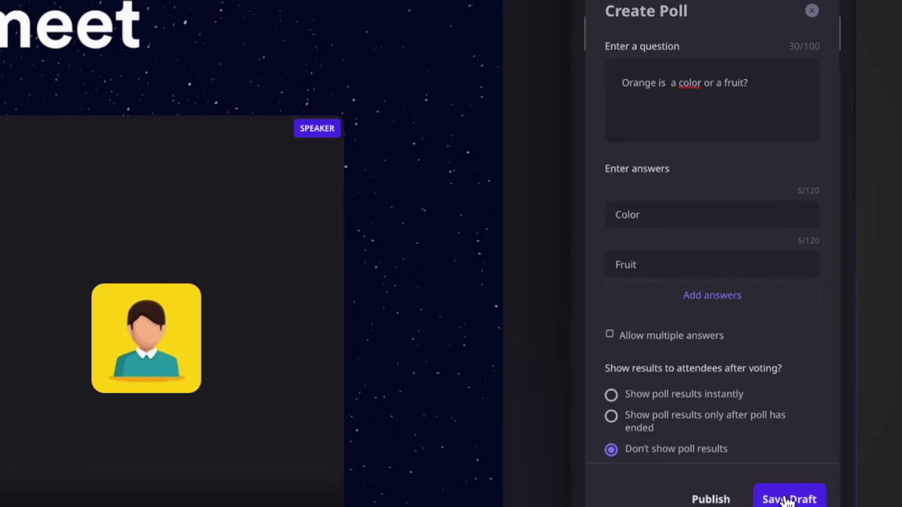
pyautogui.click(711, 500)
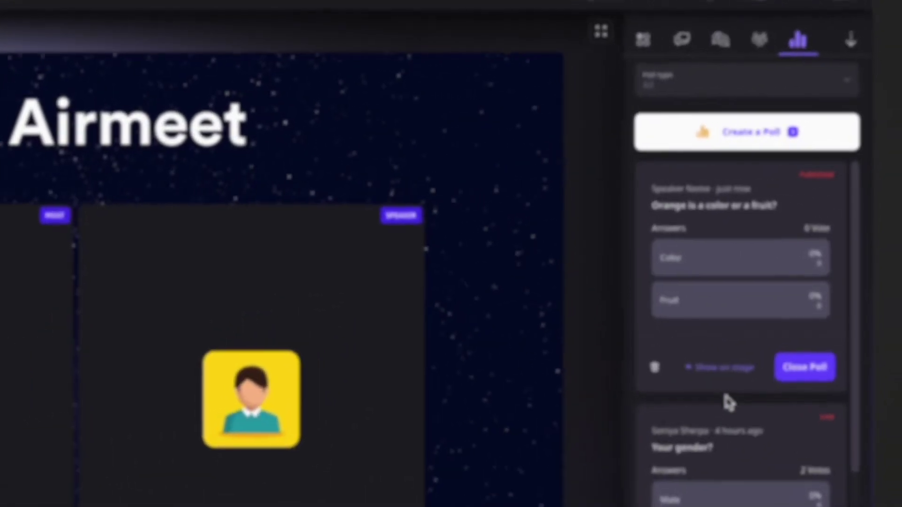
pyautogui.click(689, 400)
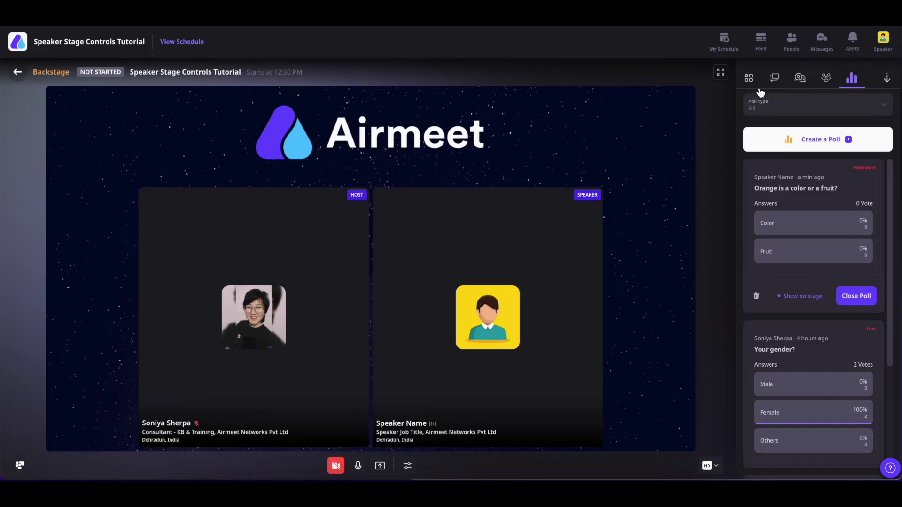
# Collapse the side panel, then reopen it on the Manage view's Raised Hands list.
pyautogui.click(886, 83)
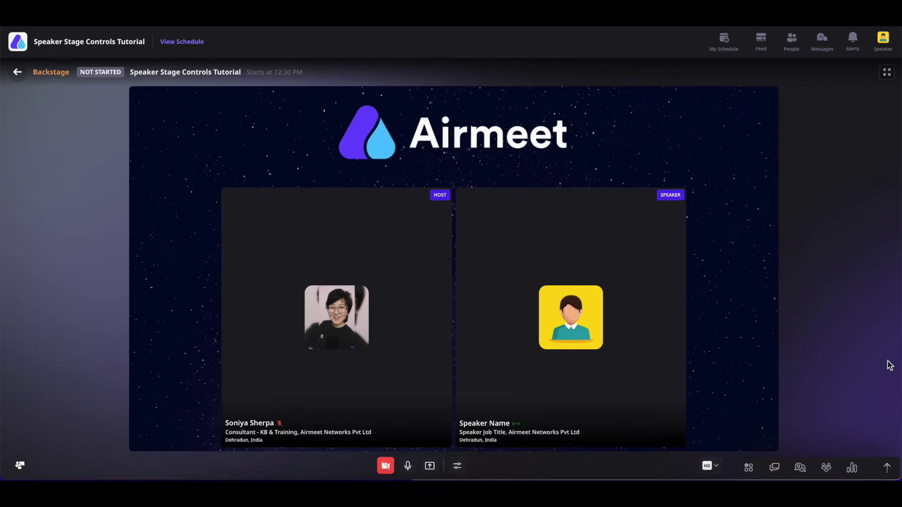
pyautogui.click(887, 467)
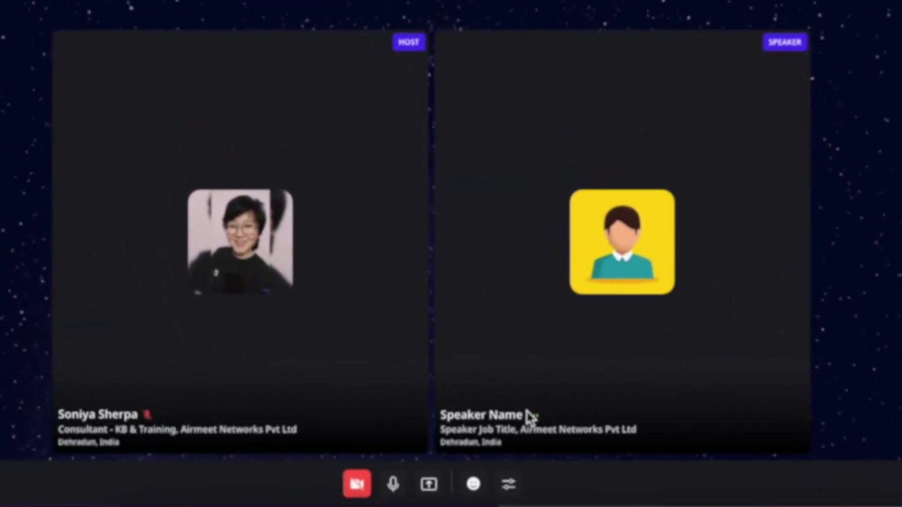
# Send Claps, Heart and Like reactions from the emoji picker during the live session.
pyautogui.click(489, 493)
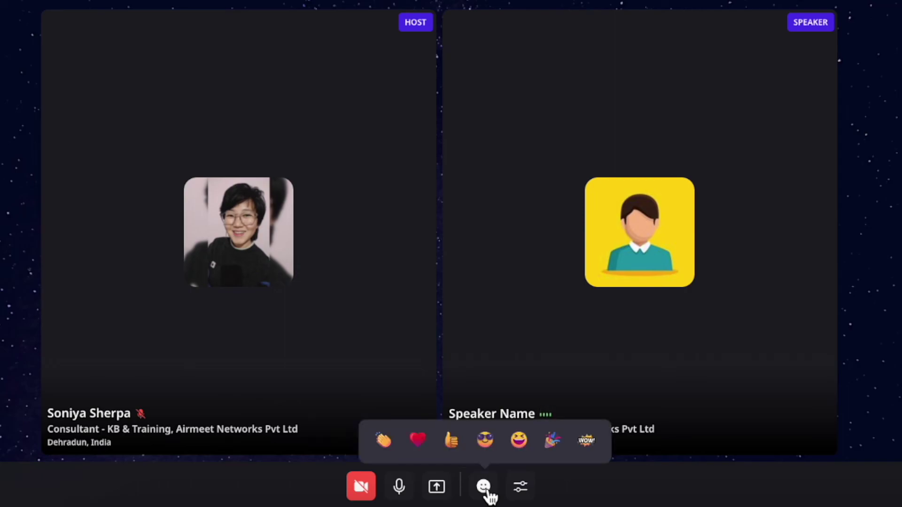
pyautogui.click(382, 442)
pyautogui.click(418, 442)
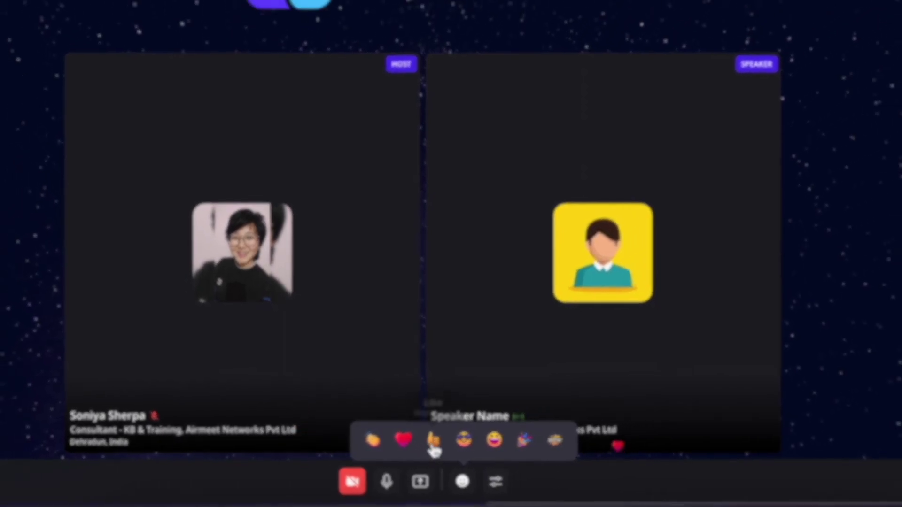
pyautogui.click(399, 440)
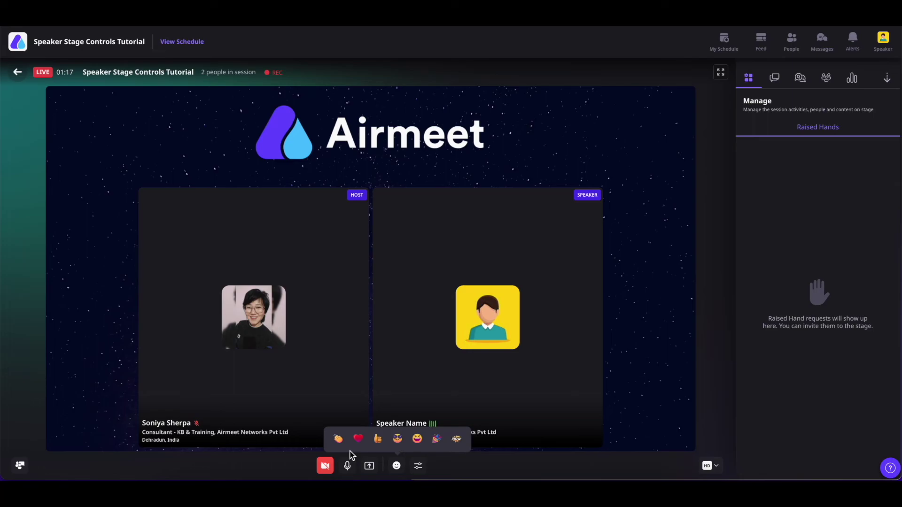